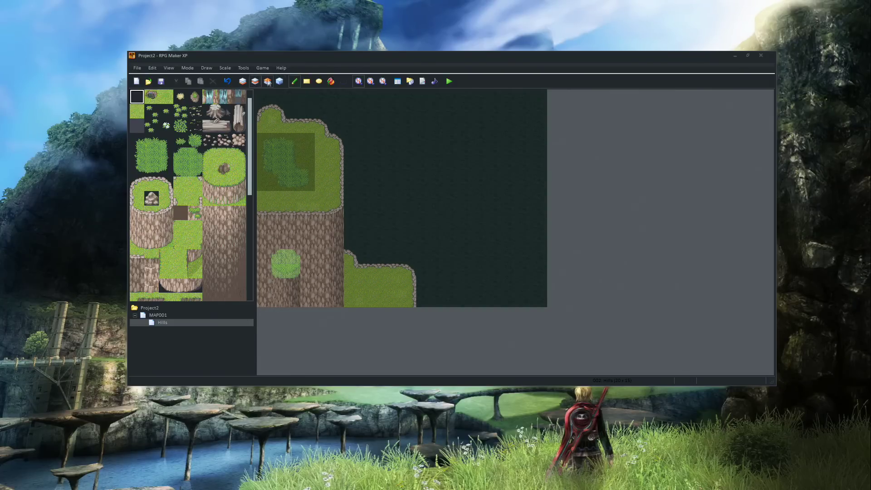
scroll(187, 178, "up", 1)
left_click_drag(139, 166, 181, 221)
- Stamp a pine tree on the top-left cliff, undoing a stray dead tree on the ledge
left_click(279, 96)
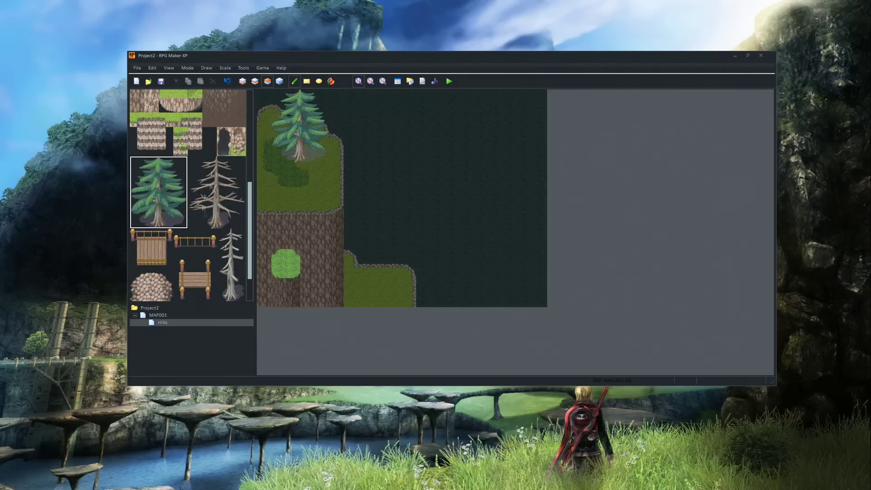
left_click_drag(238, 299, 222, 233)
left_click(366, 226)
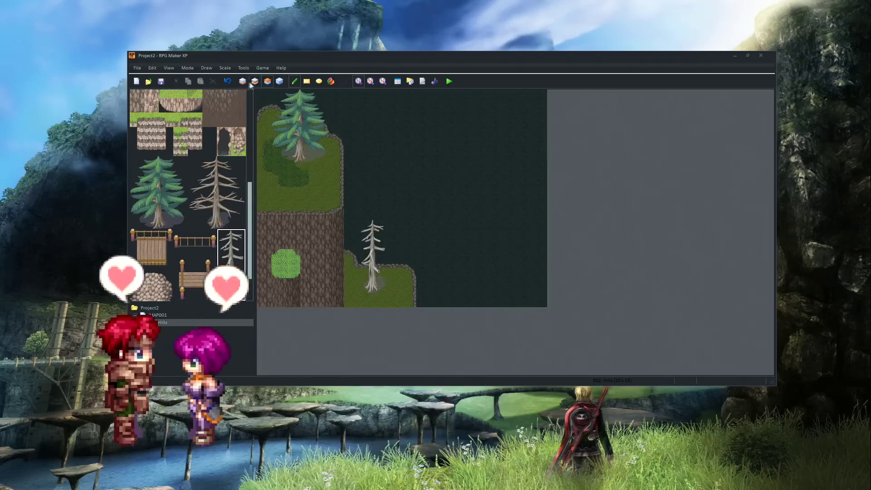
key("ctrl+z")
- Scatter flowers across the left cliff top and a grass tuft on the lower ledge
left_click(167, 125)
left_click_drag(308, 183, 308, 198)
left_click(195, 140)
left_click(263, 127)
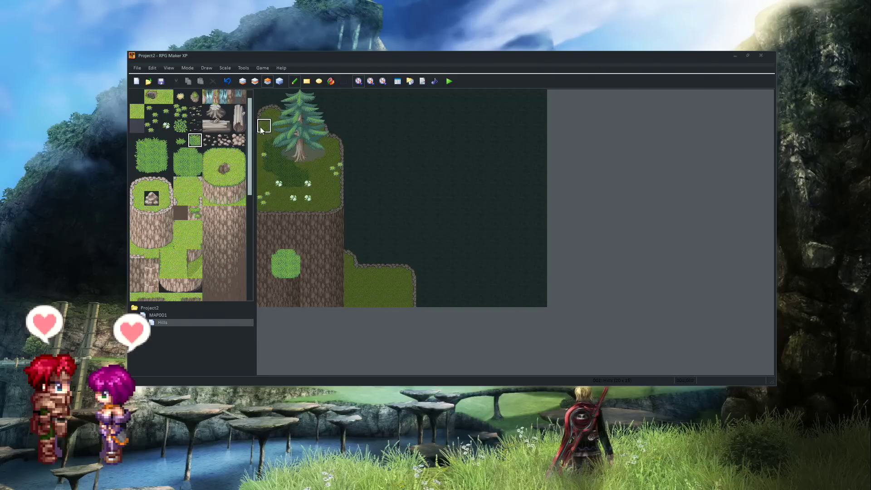
left_click(180, 140)
left_click(366, 287)
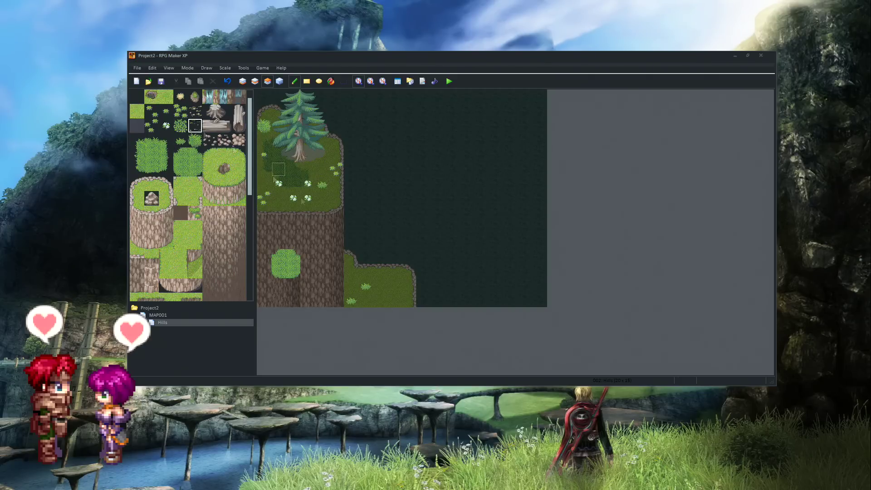
key("F5")
- Paint a grass edge strip along the top right, undoing the extra vertical strips
left_click(166, 184)
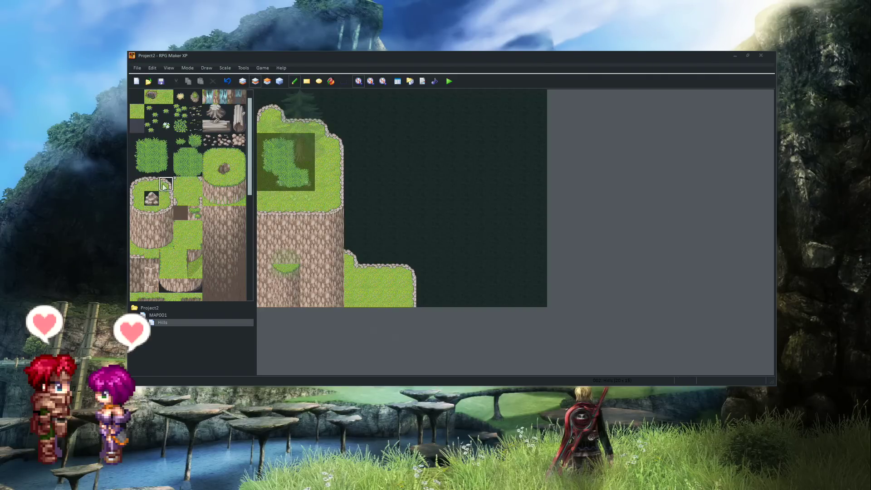
left_click_drag(538, 126, 483, 126)
left_click(136, 184)
left_click(467, 140)
mouse_move(453, 181)
left_mouse_down()
mouse_move(452, 241)
mouse_move(468, 287)
left_mouse_up()
left_click(137, 197)
key("ctrl+z")
key("ctrl+z")
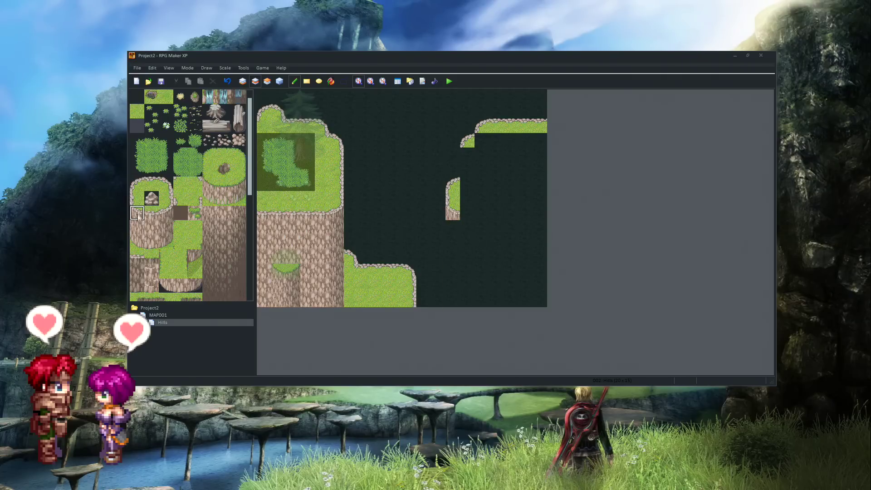
- Fill the right platform with plain grass, covering the dark gap at its left edge
left_click_drag(468, 197, 539, 198)
left_click(136, 111)
key("F6")
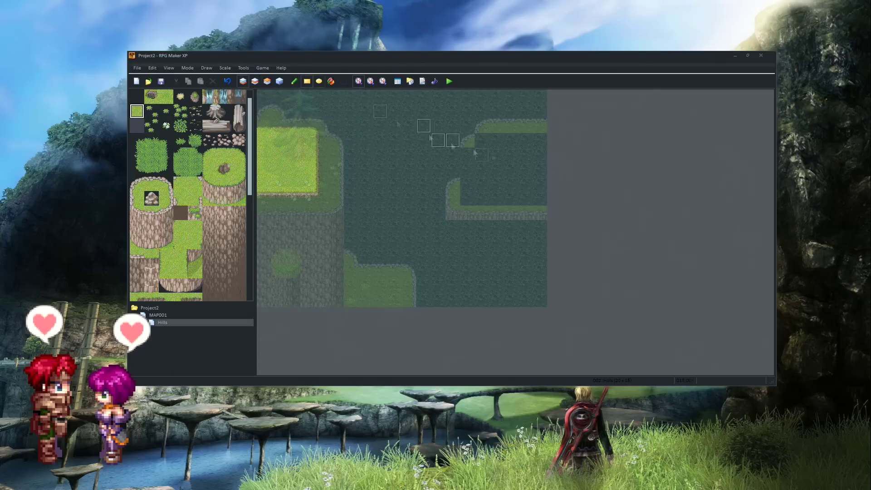
left_click_drag(475, 133, 545, 205)
key("F5")
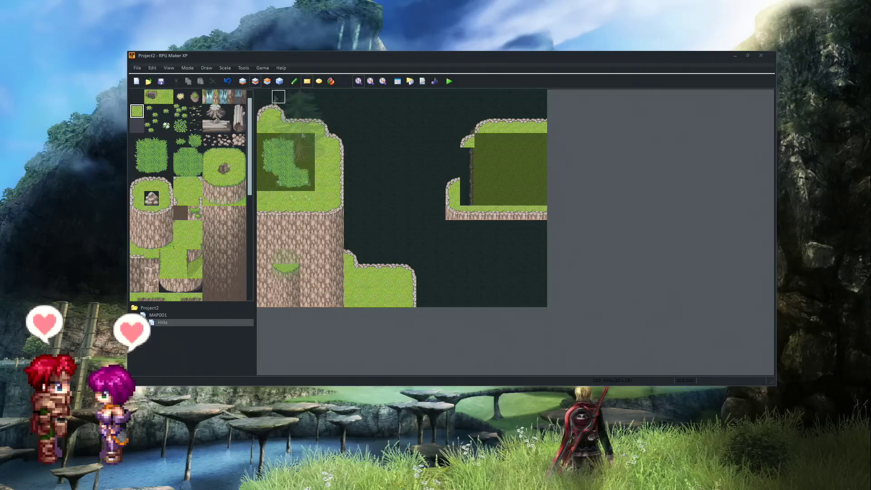
left_click_drag(467, 168, 483, 140)
left_click(151, 96)
key("F6")
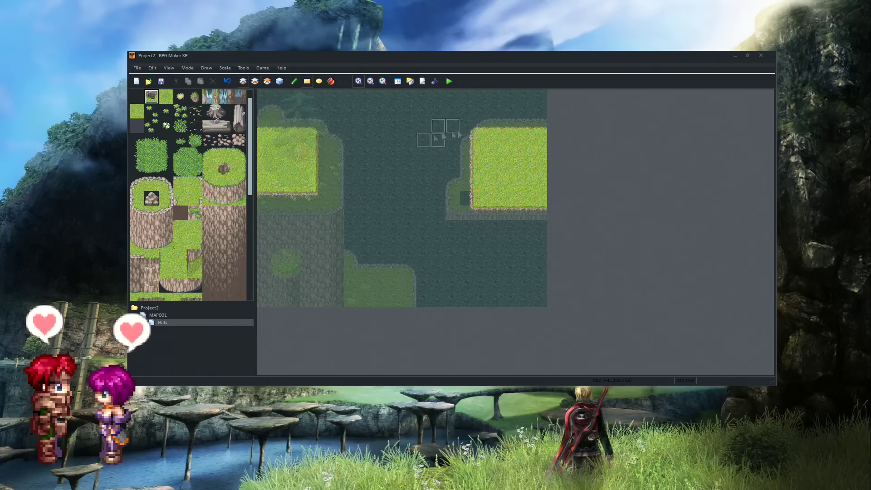
key("F5")
key("F6")
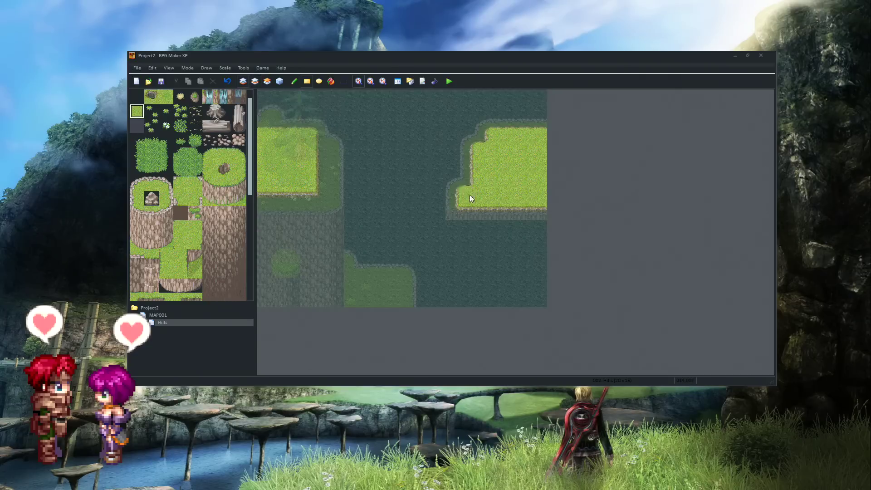
key("F5")
- Scatter grass tufts and small grass tiles across the right platform
left_click(195, 140)
left_click(482, 155)
left_click(540, 197)
left_click(176, 114)
left_click(511, 139)
left_click(540, 169)
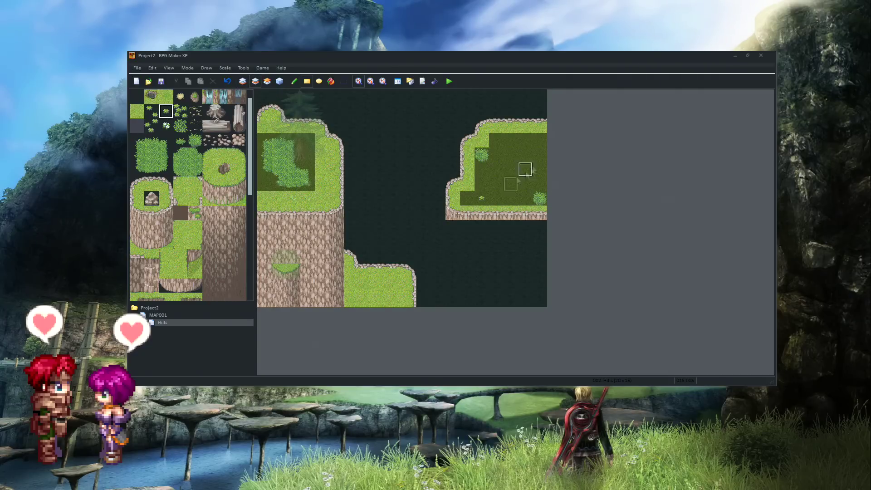
left_click(482, 197)
left_click(137, 140)
- Add large grass bushes to the right platform and pick up a flower tile
left_click(166, 143)
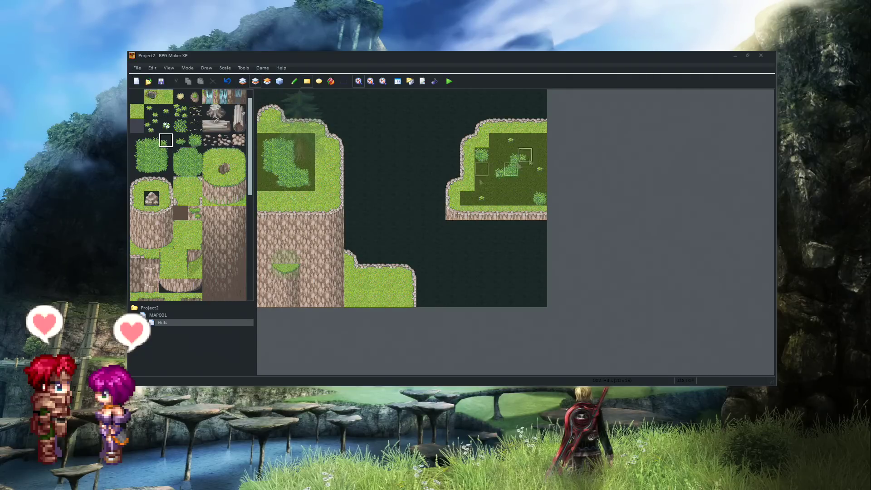
left_click(518, 160)
left_click(165, 170)
left_click(137, 169)
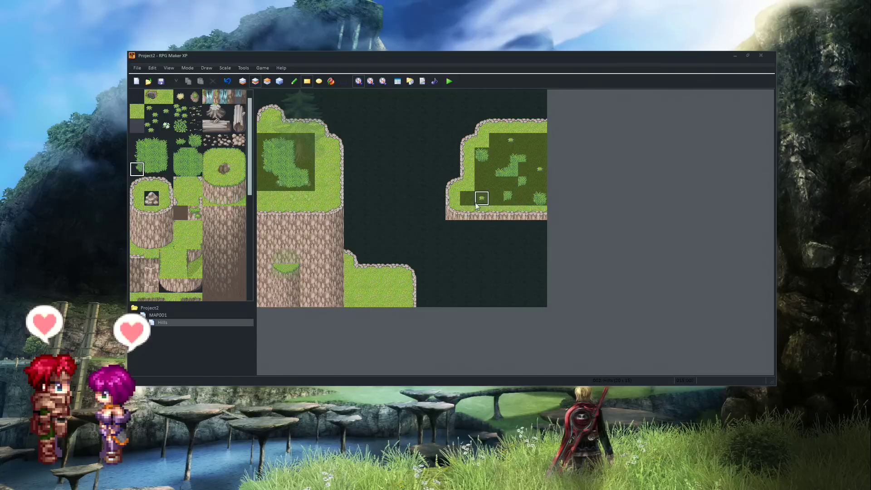
left_click(504, 183)
left_click(518, 174)
left_click(266, 82)
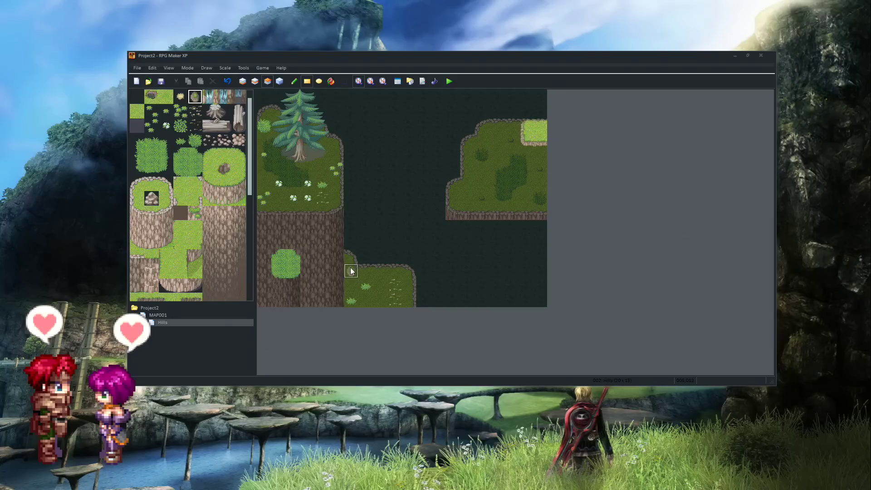
right_click(366, 301)
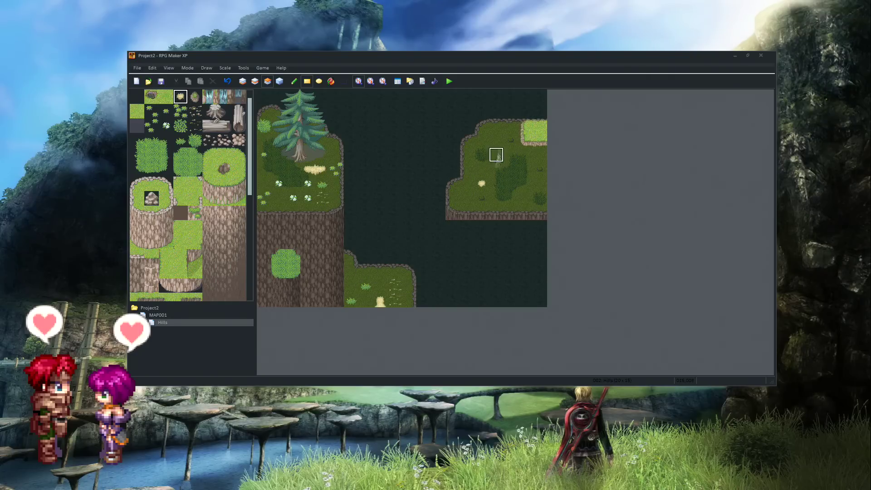
key("F5")
- Paint cliff wall tiles below the right platform and adjust its top edge
left_click(151, 227)
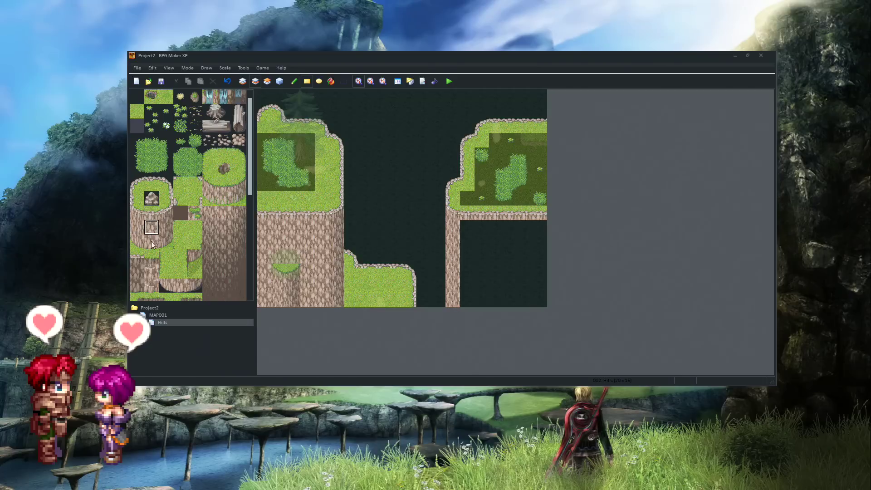
left_click(471, 230)
left_click_drag(469, 221, 545, 221)
left_click(151, 227)
left_click_drag(210, 126, 224, 126)
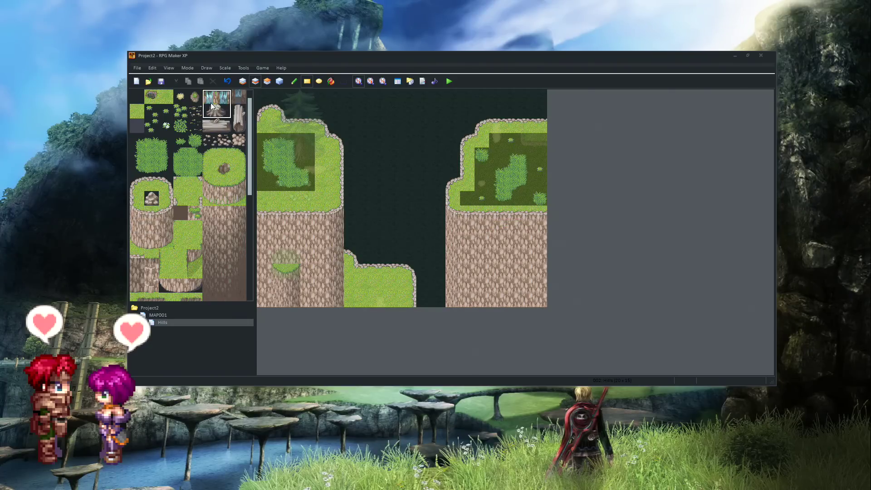
key("F7")
key("F5")
key("F7")
key("F5")
- Fill the dark gap column at the bottom with cliff tiles, then pick up grass
right_click(482, 244)
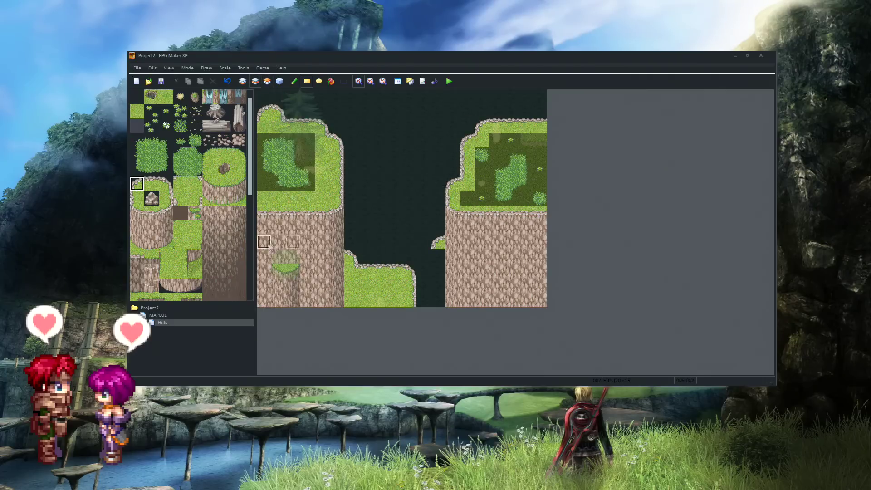
left_click_drag(439, 235, 424, 300)
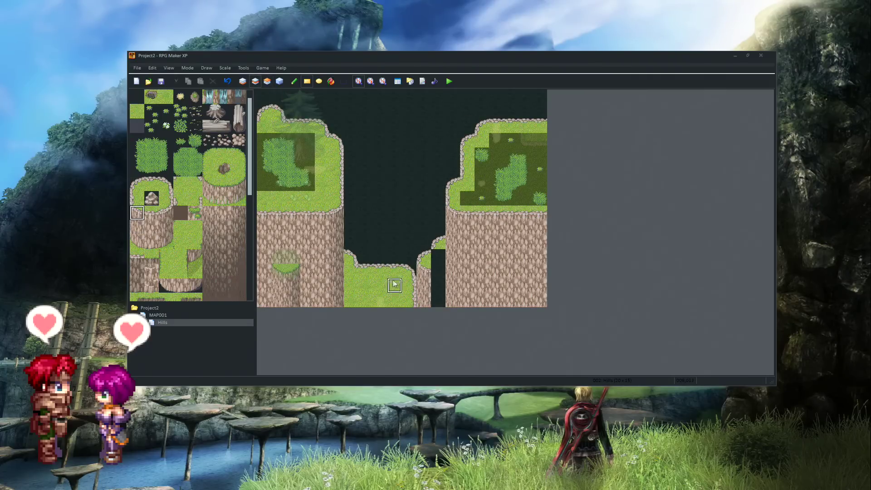
left_click_drag(439, 271, 439, 300)
right_click(441, 268)
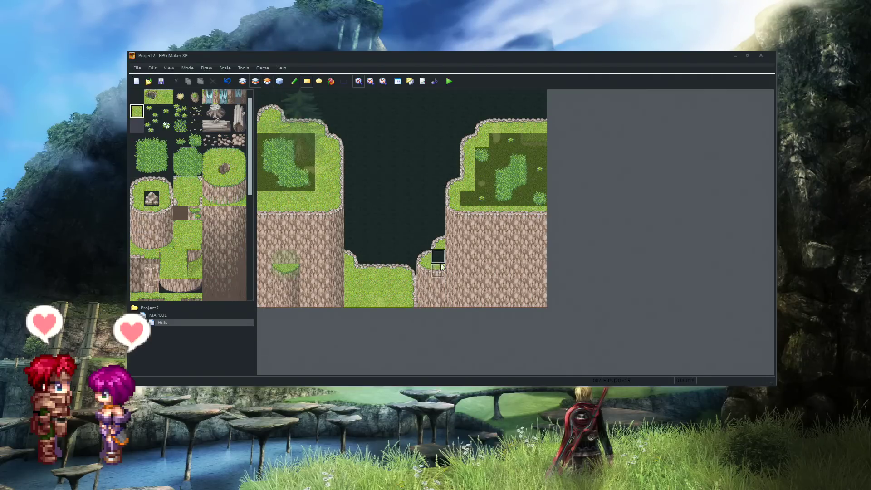
key("F7")
right_click(467, 284)
- Set the player starting position on the right platform and launch a playtest
key("F8")
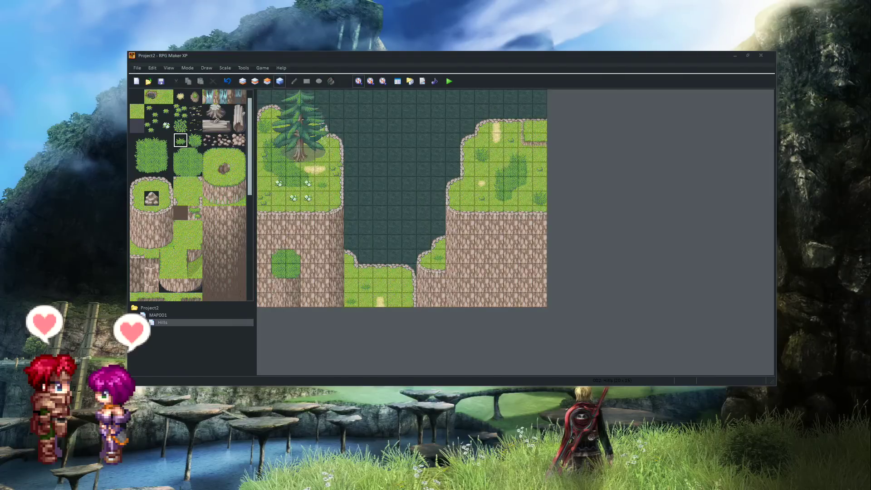
right_click(481, 184)
left_click(524, 253)
key("F12")
key("Return")
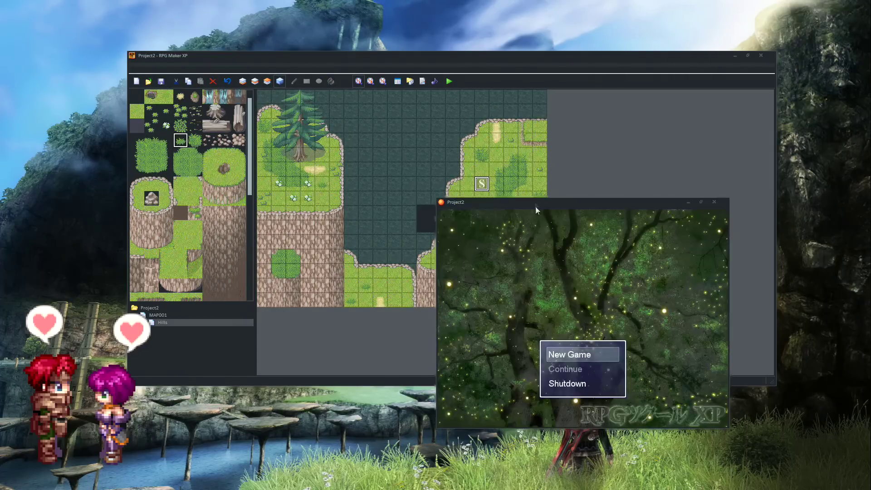